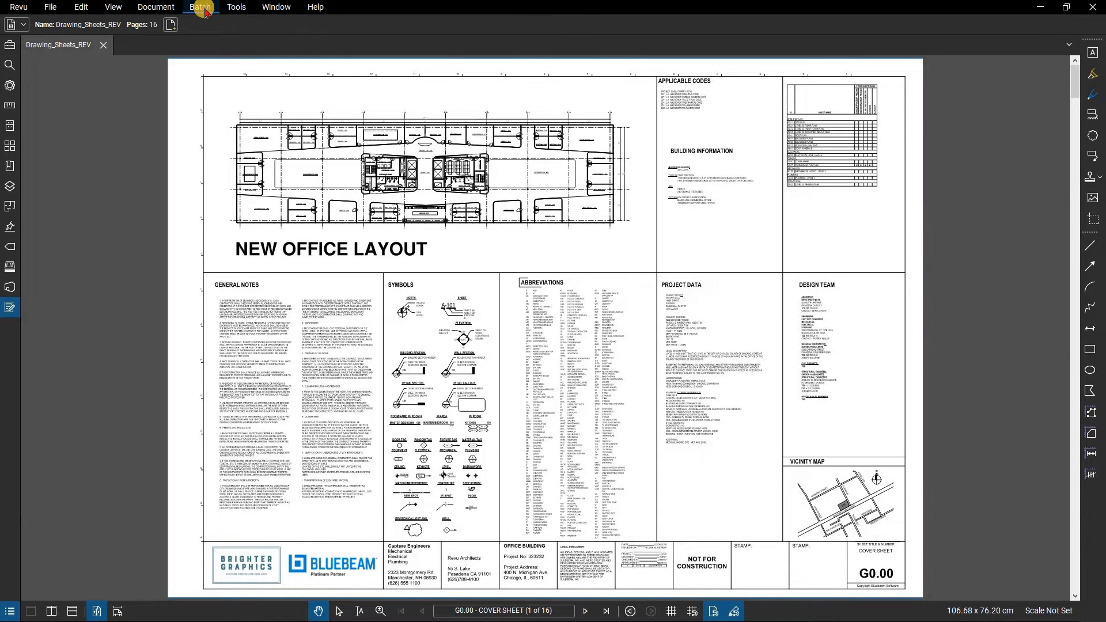
Step: Start a new batch link with the open Drawing_Sheets_REV file and proceed to the search term setup
{"action": "left_click", "coordinate": [201, 7]}
{"action": "mouse_move", "coordinate": [223, 139]}
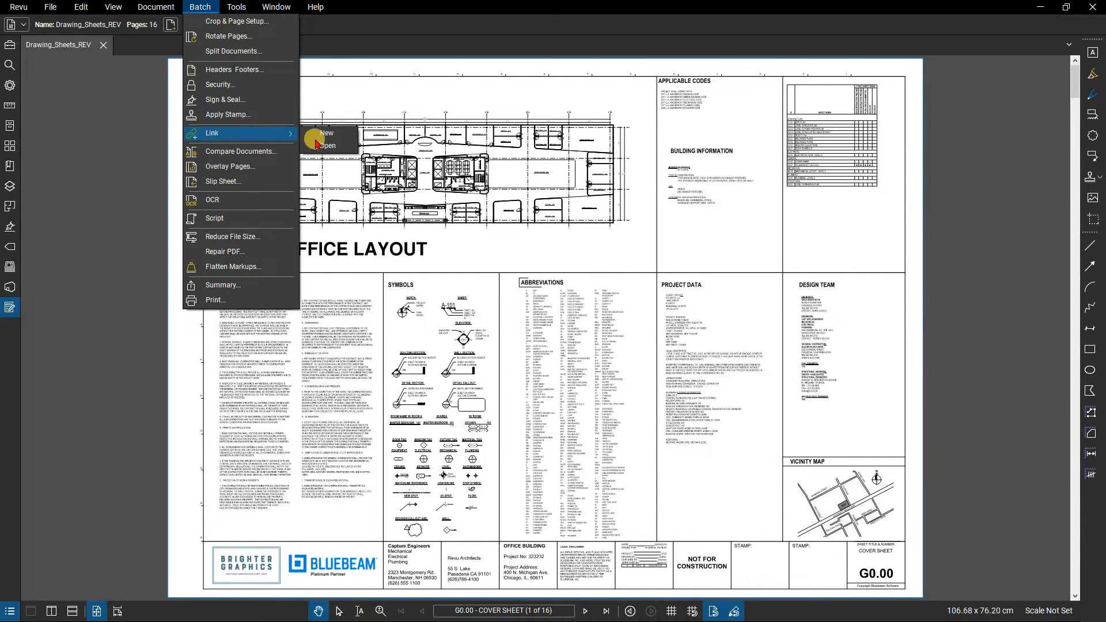
{"action": "left_click", "coordinate": [317, 134]}
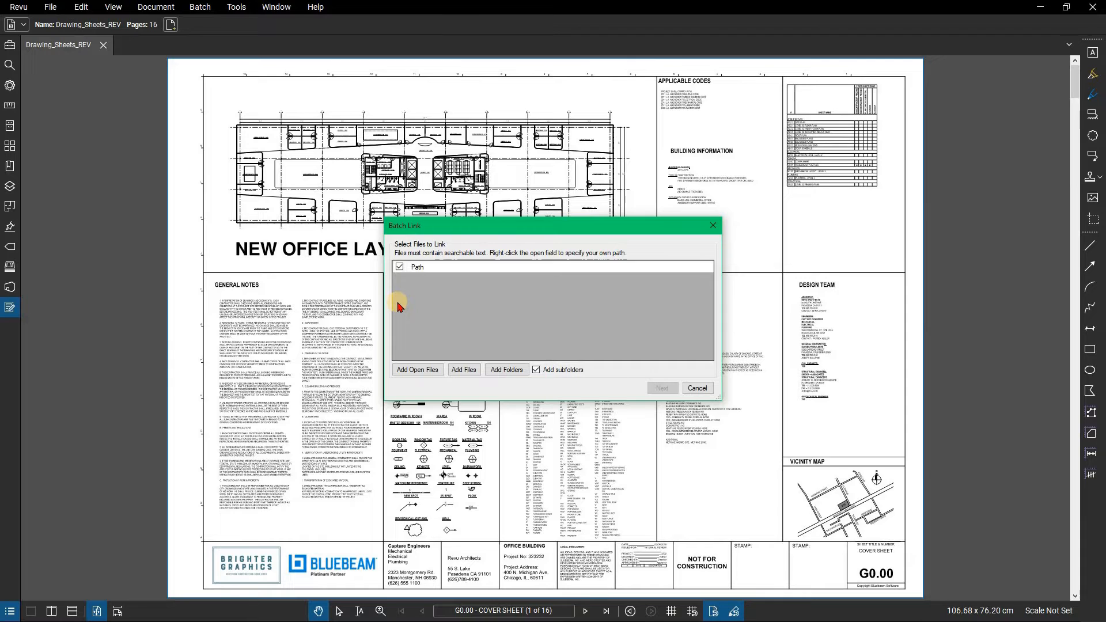
{"action": "left_click", "coordinate": [427, 371]}
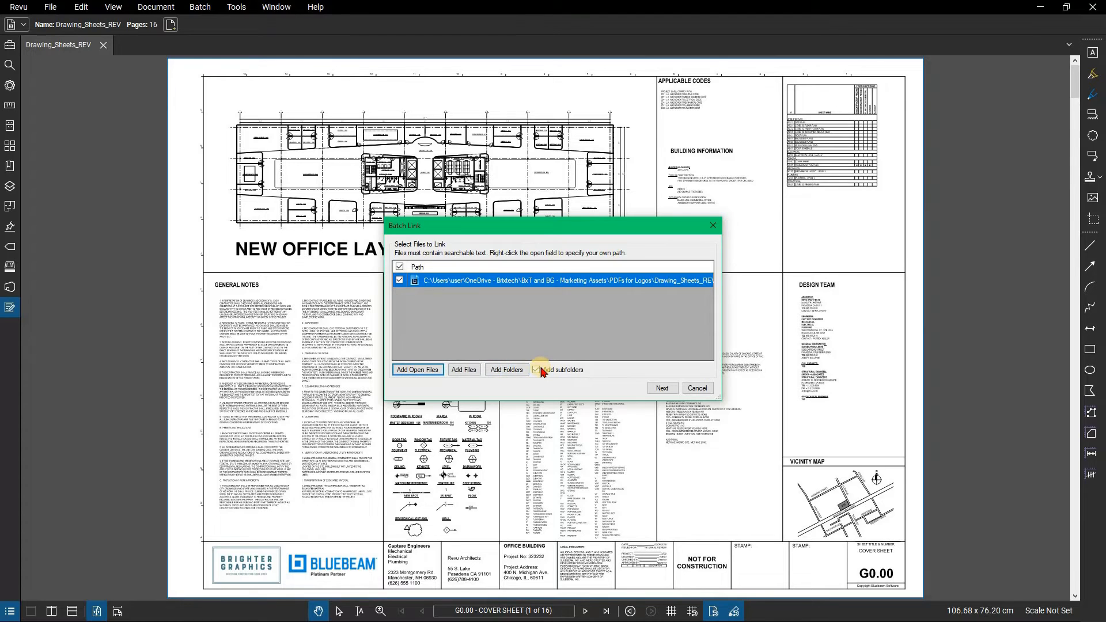
{"action": "left_click", "coordinate": [660, 388]}
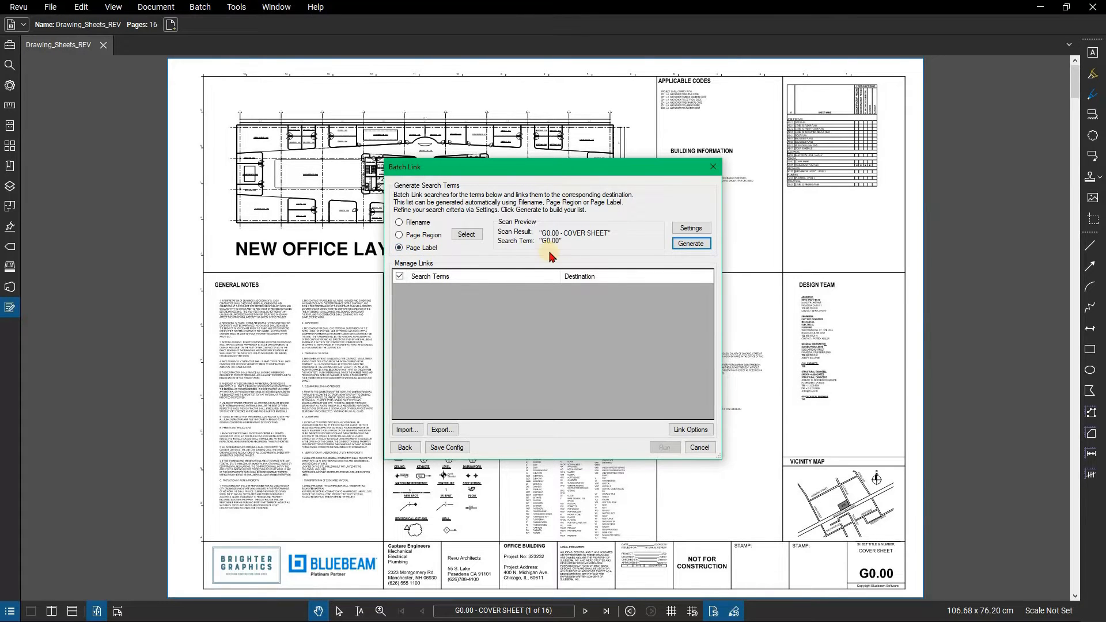
Step: Generate the search terms from the page labels, using the First from start filter mode with Space as the filter character
{"action": "left_click", "coordinate": [683, 229]}
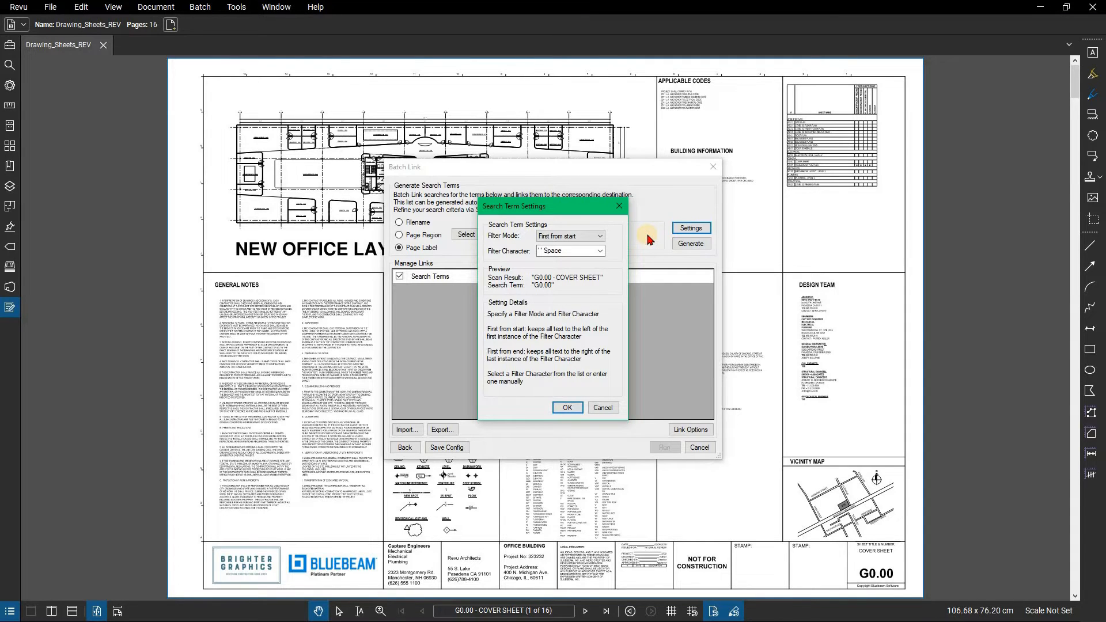
{"action": "left_click", "coordinate": [599, 239]}
{"action": "left_click", "coordinate": [598, 236]}
{"action": "left_click", "coordinate": [600, 252]}
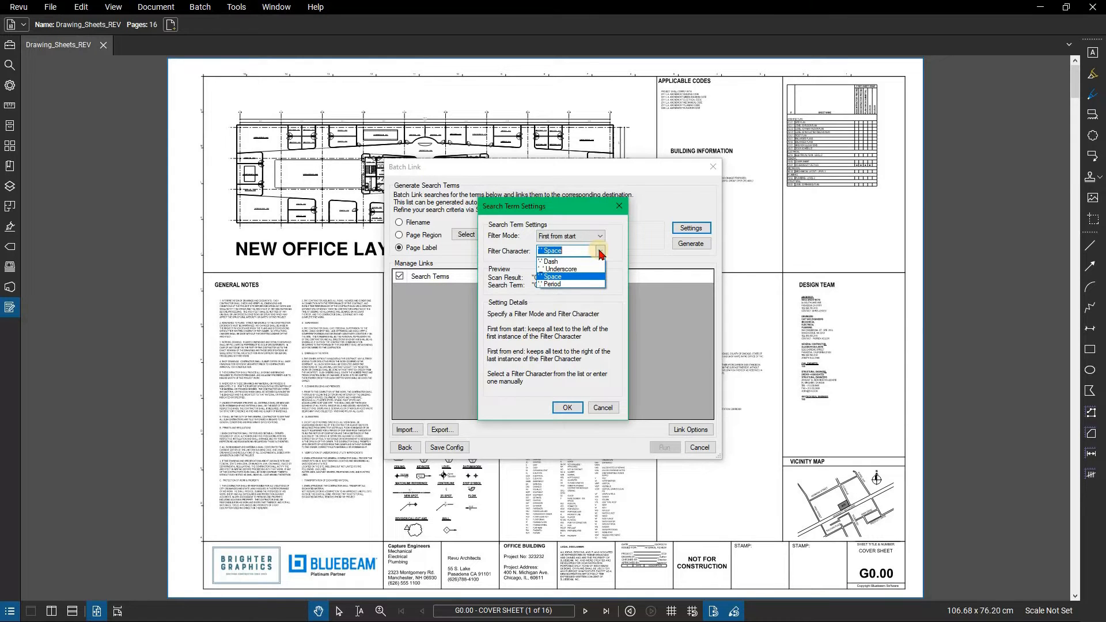
{"action": "left_click", "coordinate": [601, 254]}
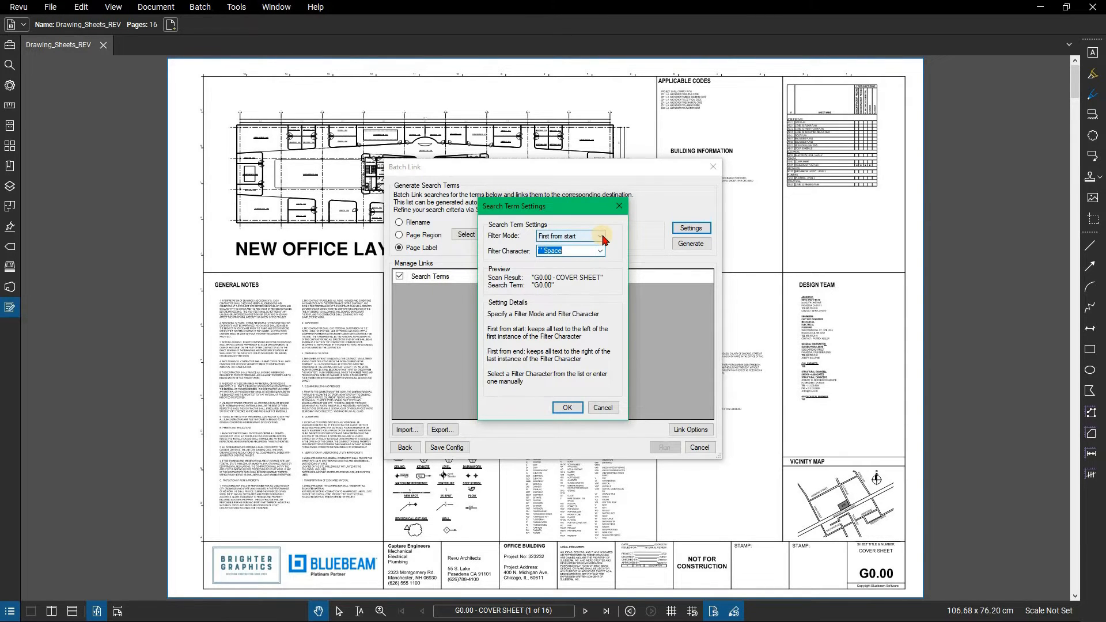
{"action": "left_click", "coordinate": [601, 237]}
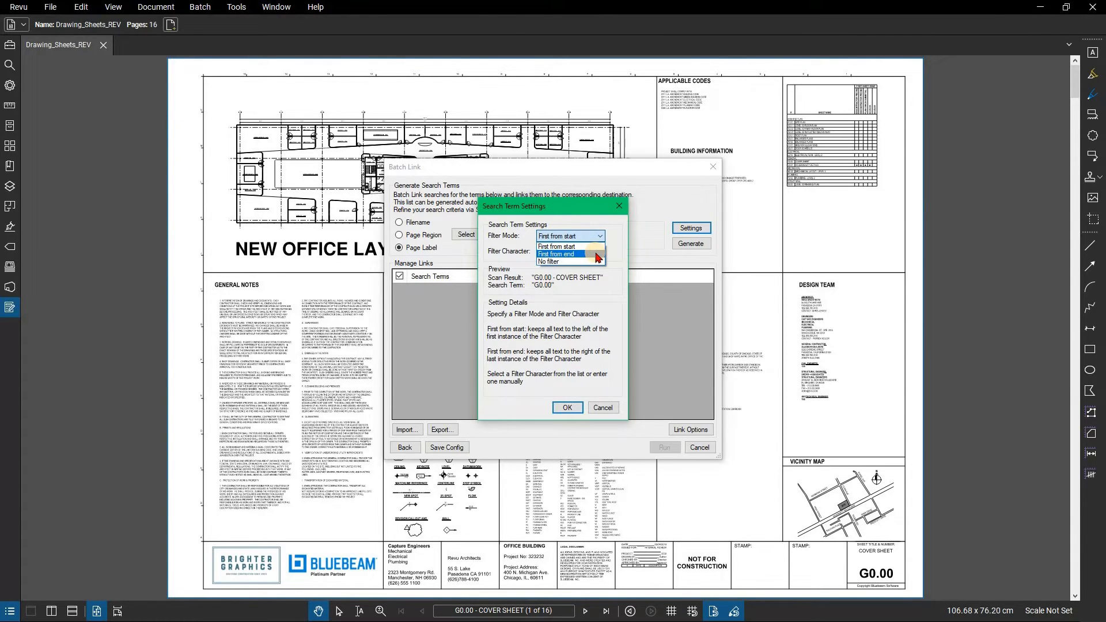
{"action": "left_click", "coordinate": [599, 236]}
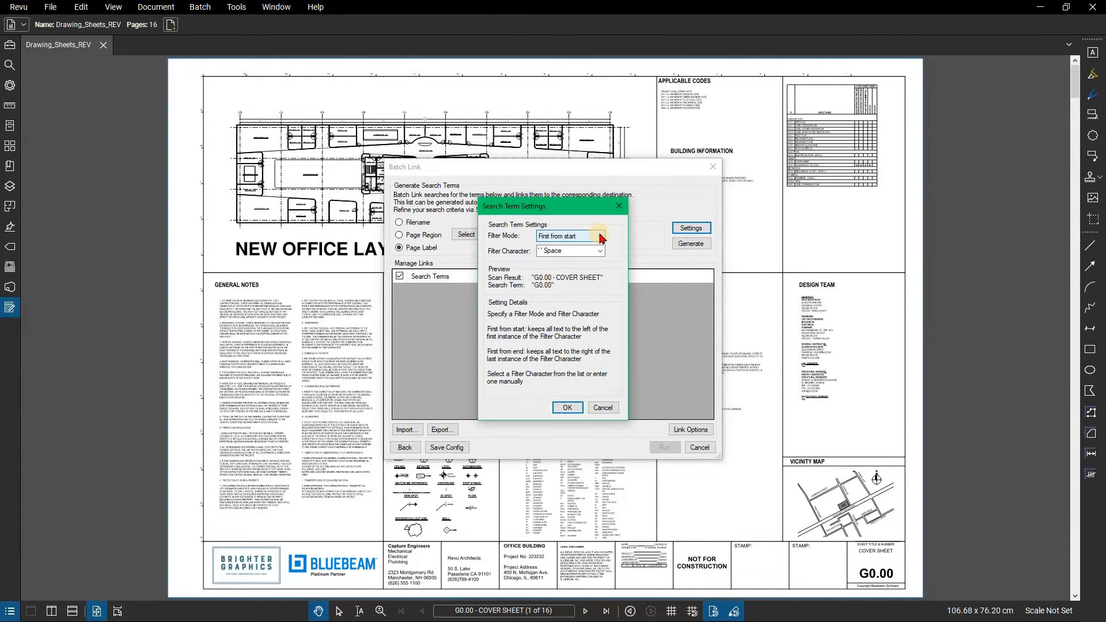
{"action": "left_click", "coordinate": [566, 407]}
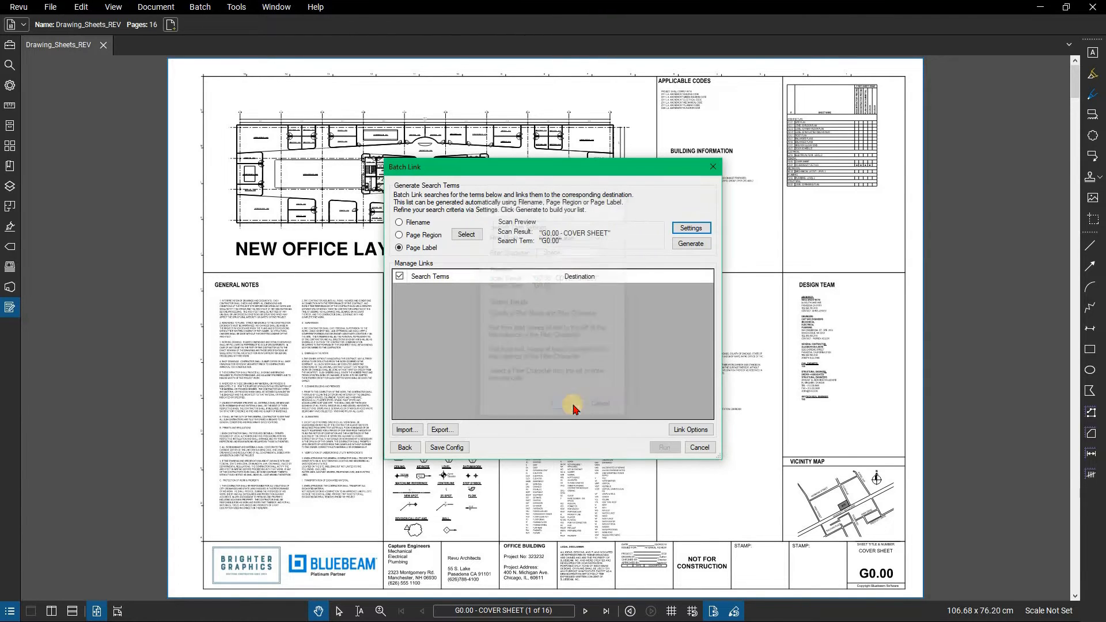
{"action": "left_click", "coordinate": [690, 243]}
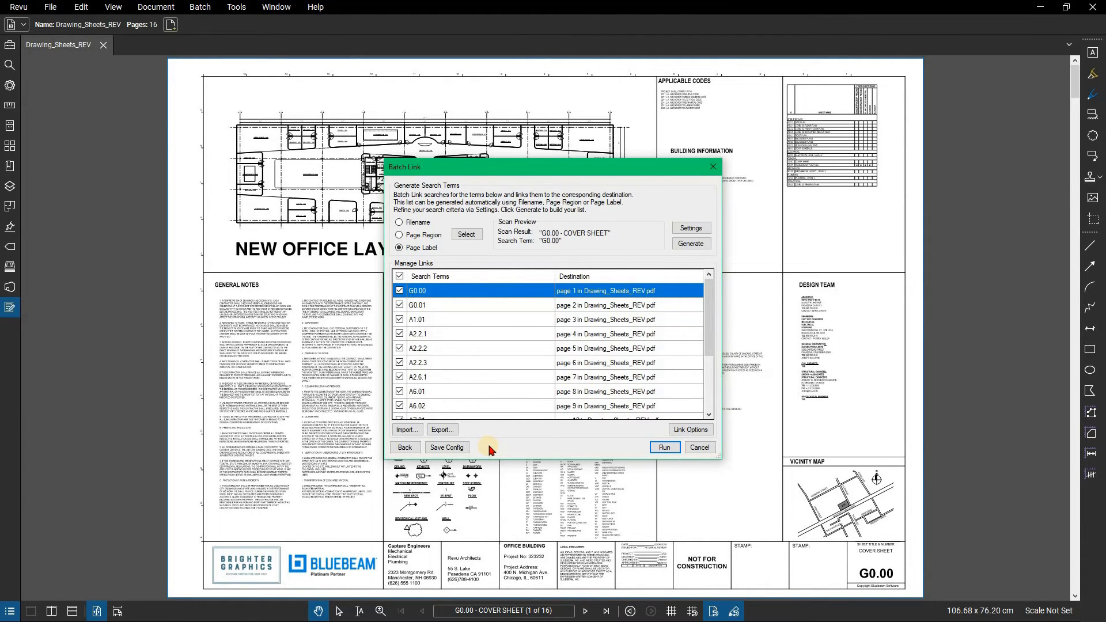
Step: Include appearance properties in the link options, keeping the overlap behaviour at Overwrite existing
{"action": "left_click", "coordinate": [683, 430]}
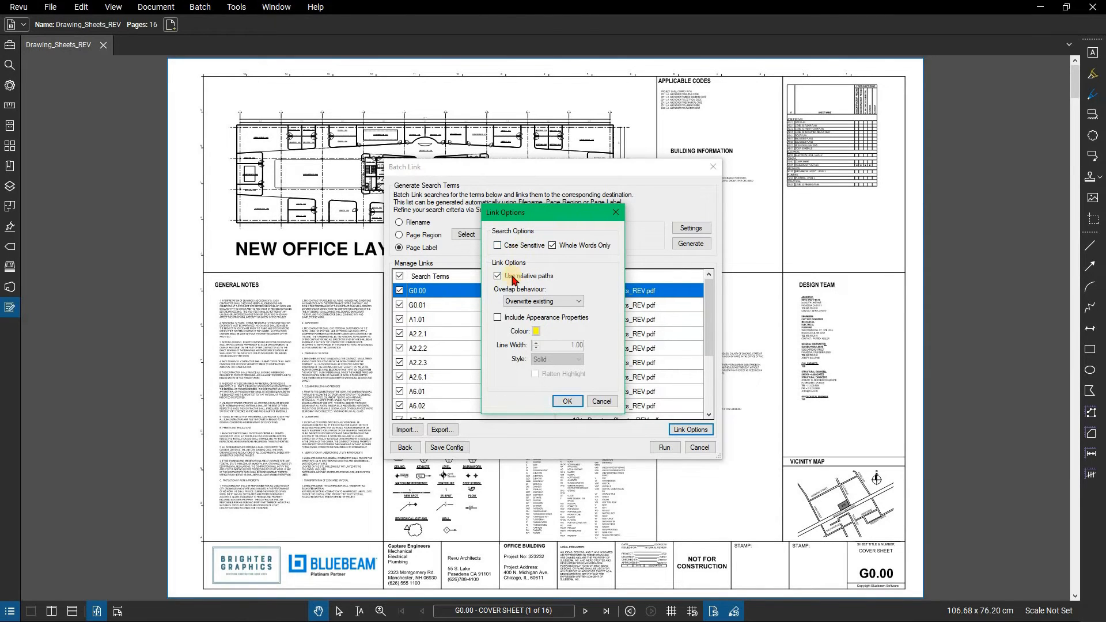
{"action": "left_click", "coordinate": [497, 318]}
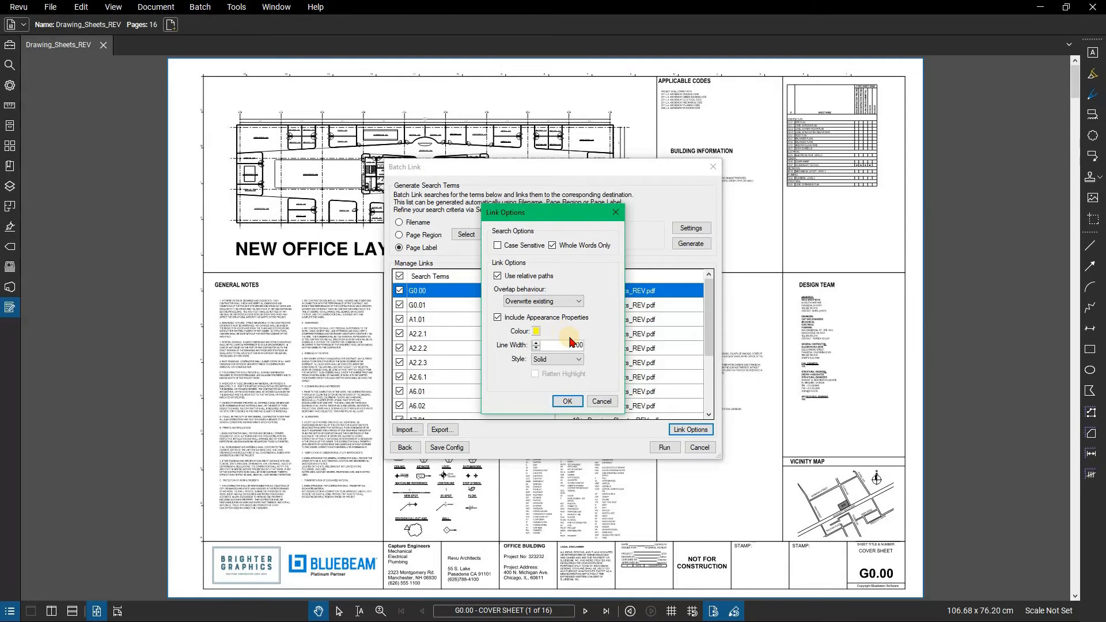
{"action": "left_click", "coordinate": [580, 303]}
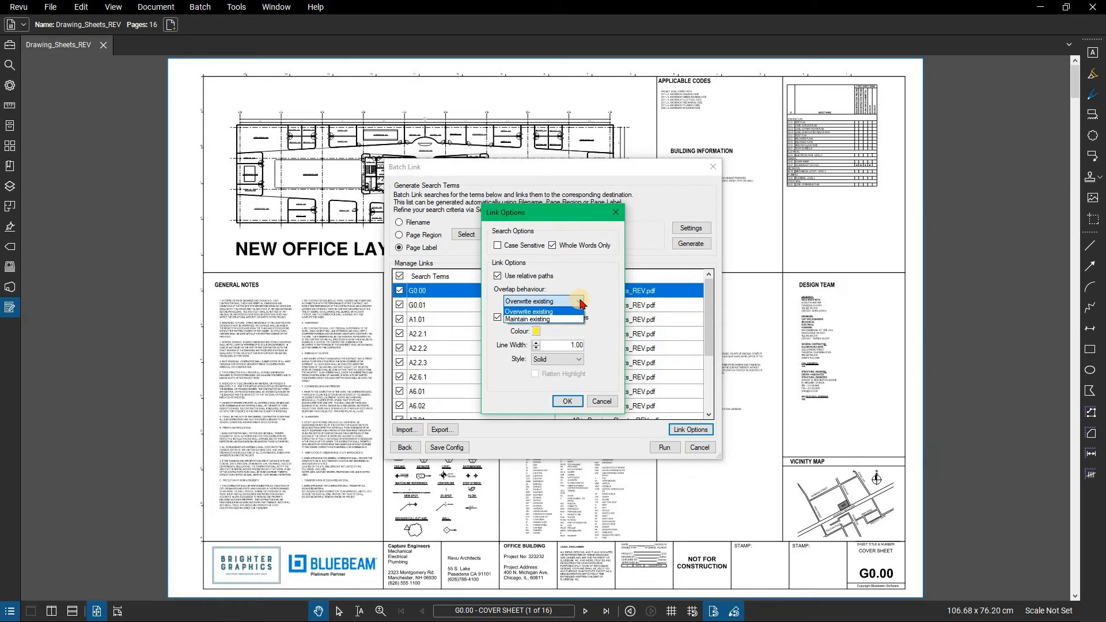
{"action": "left_click", "coordinate": [580, 304]}
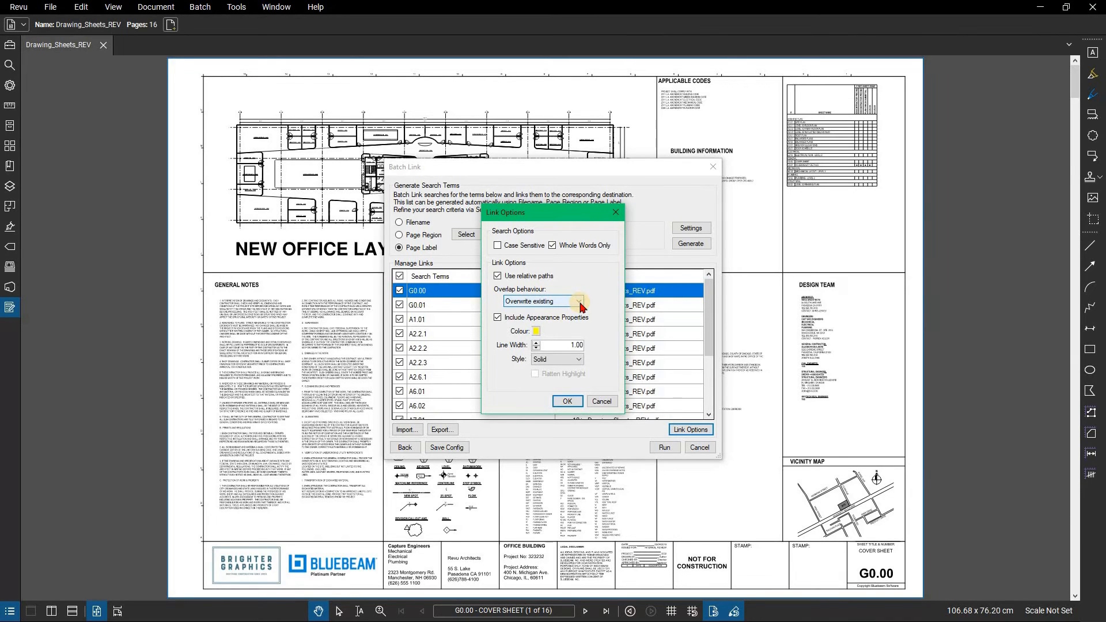
{"action": "left_click", "coordinate": [567, 401]}
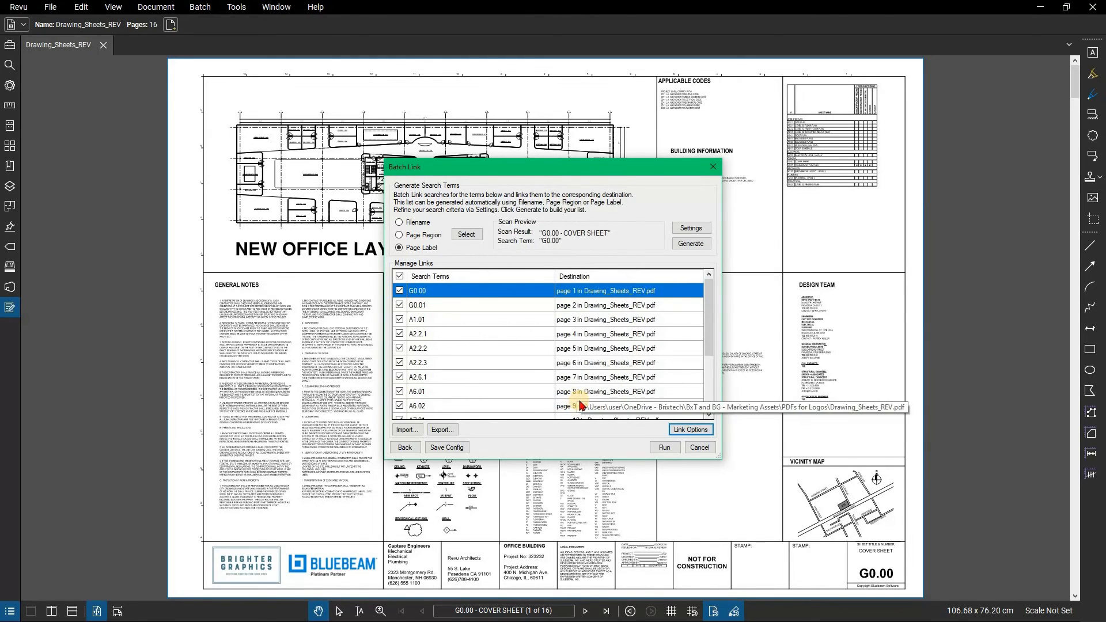
Step: Run the batch link and finish it after reviewing the detailed per-page results
{"action": "left_click", "coordinate": [664, 448]}
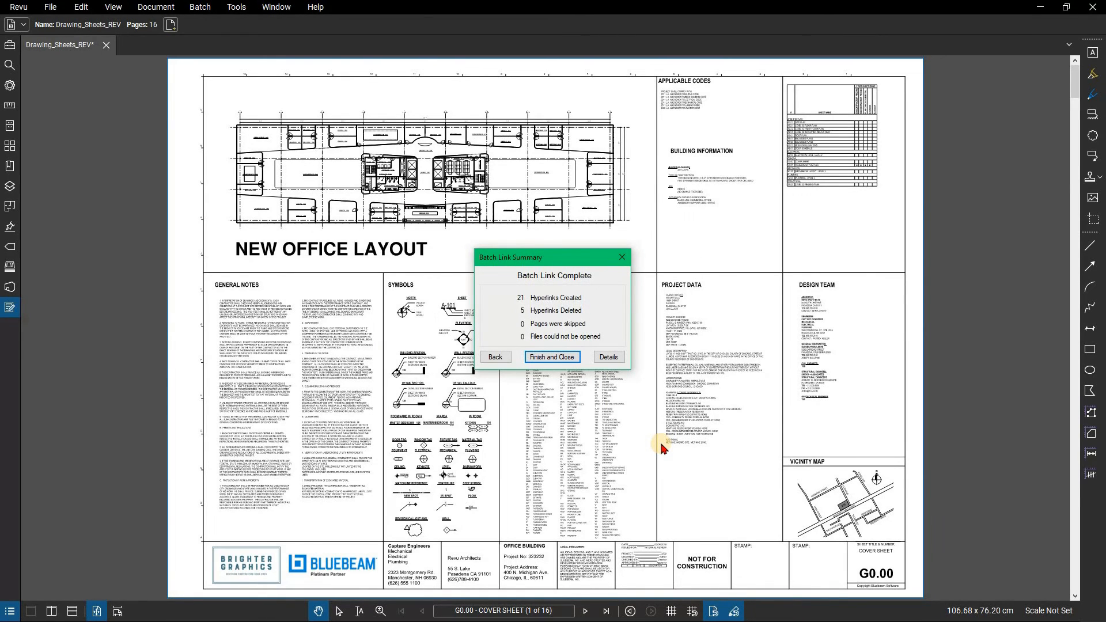
{"action": "left_click", "coordinate": [614, 358]}
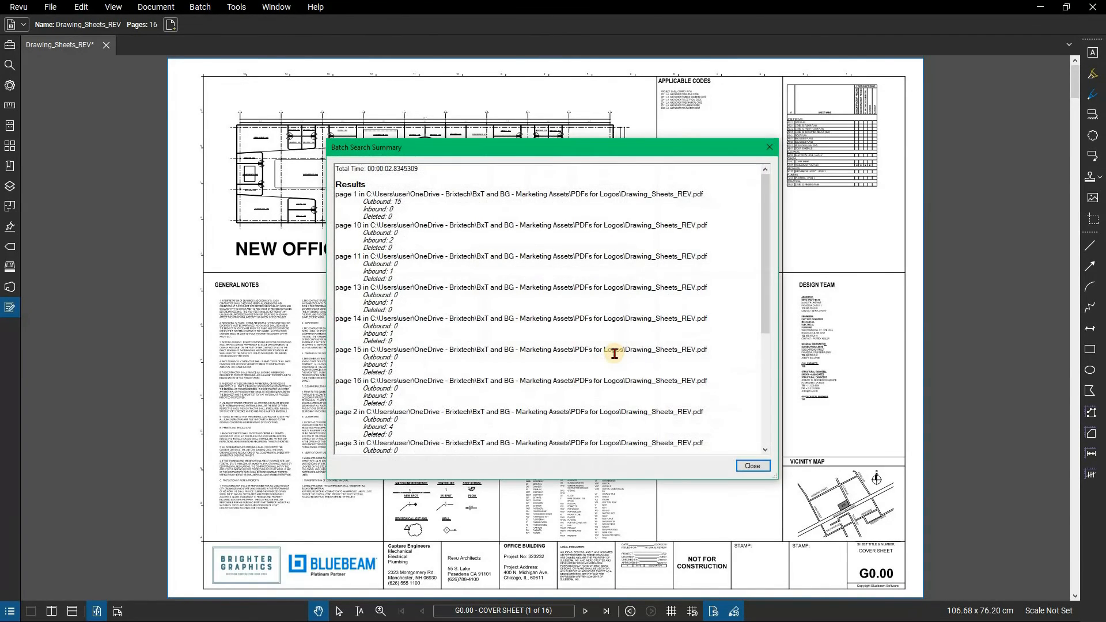
{"action": "scroll", "coordinate": [634, 350], "scroll_direction": "down", "scroll_amount": 5}
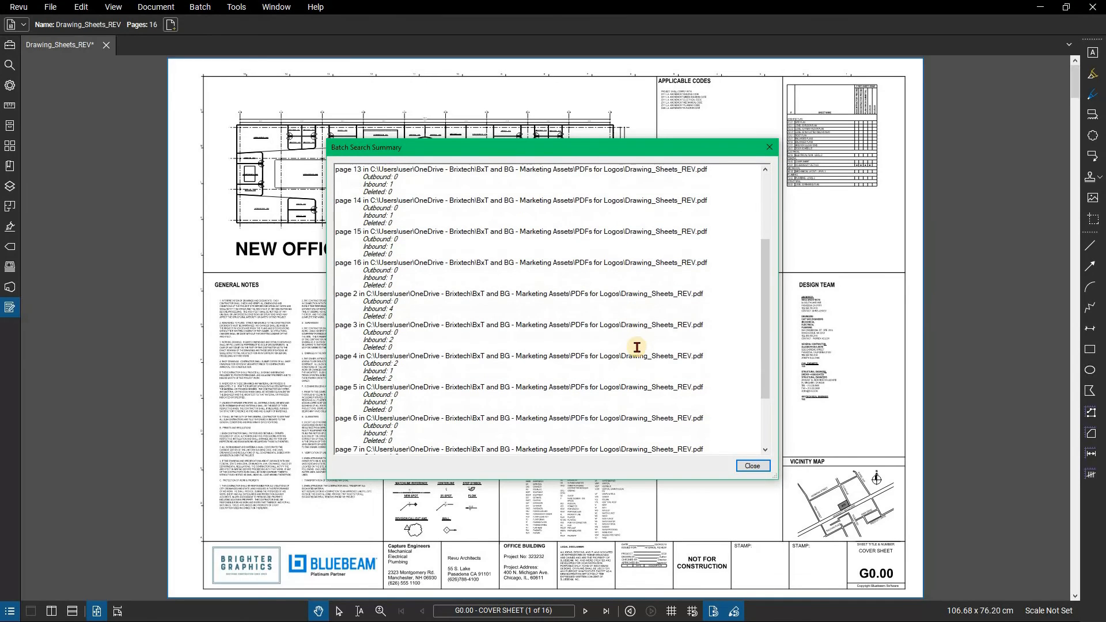
{"action": "scroll", "coordinate": [637, 348], "scroll_direction": "up", "scroll_amount": 5}
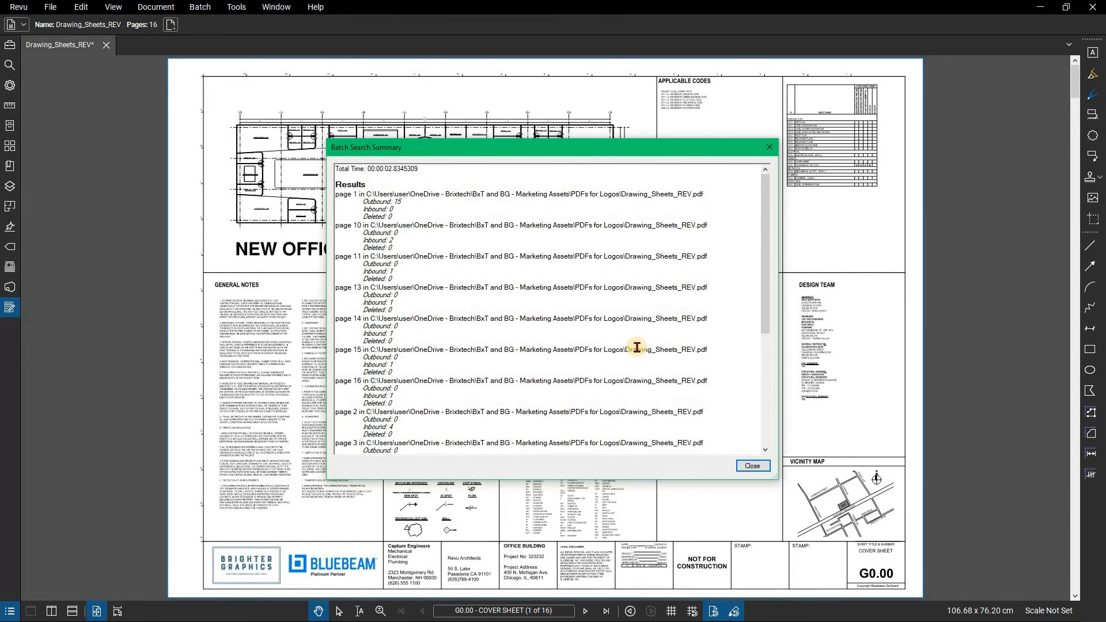
{"action": "left_click", "coordinate": [752, 466]}
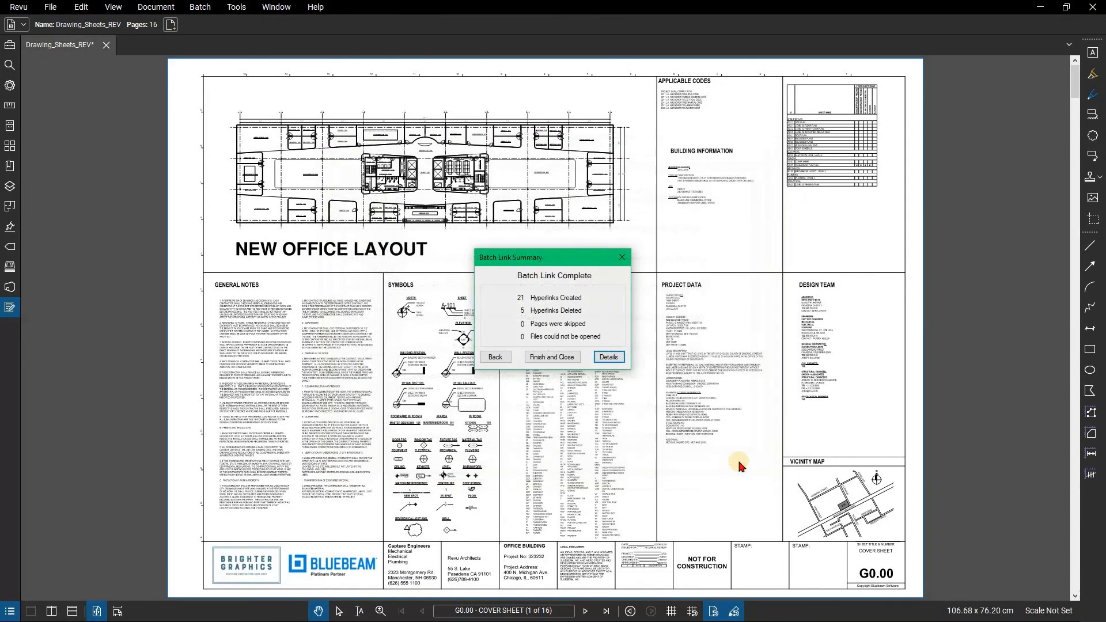
{"action": "left_click", "coordinate": [569, 357]}
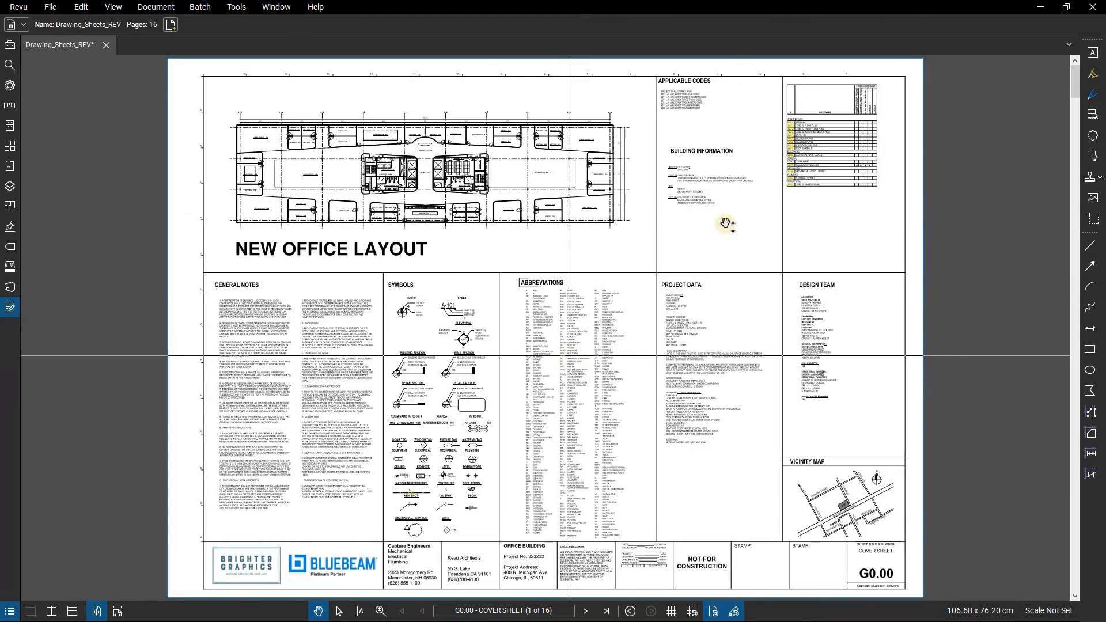
Step: Test the A2.2.2 hyperlink in the cover sheet's sheet index by following it to the Level 02 finish floor plan
{"action": "scroll", "coordinate": [803, 172], "scroll_direction": "up", "scroll_amount": 2}
{"action": "scroll", "coordinate": [803, 172], "scroll_direction": "up", "scroll_amount": 5}
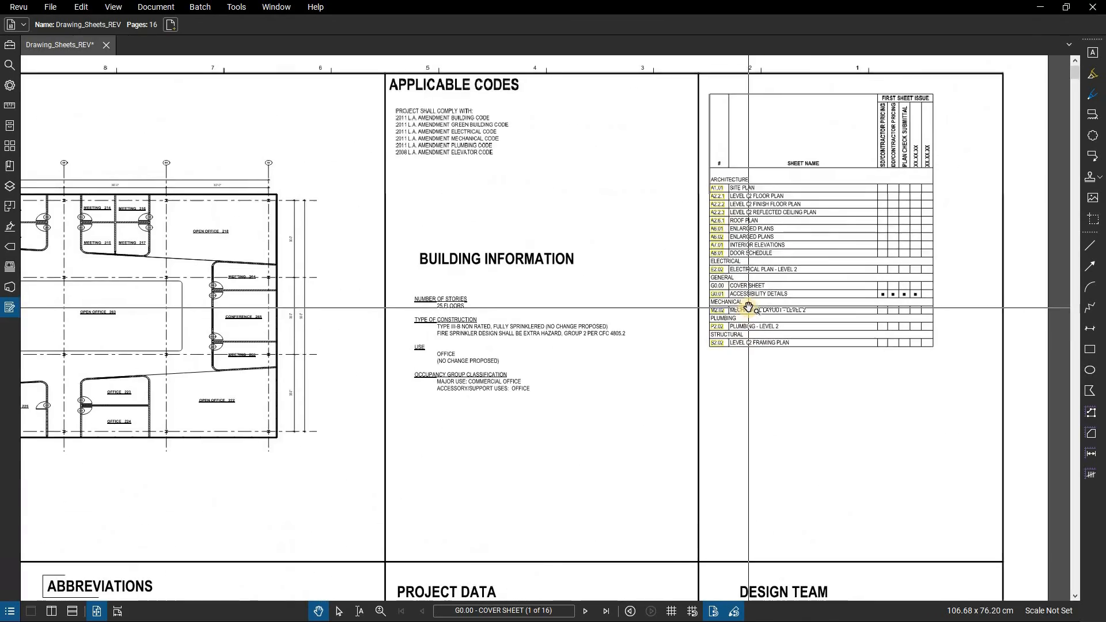
{"action": "scroll", "coordinate": [711, 283], "scroll_direction": "up", "scroll_amount": 2}
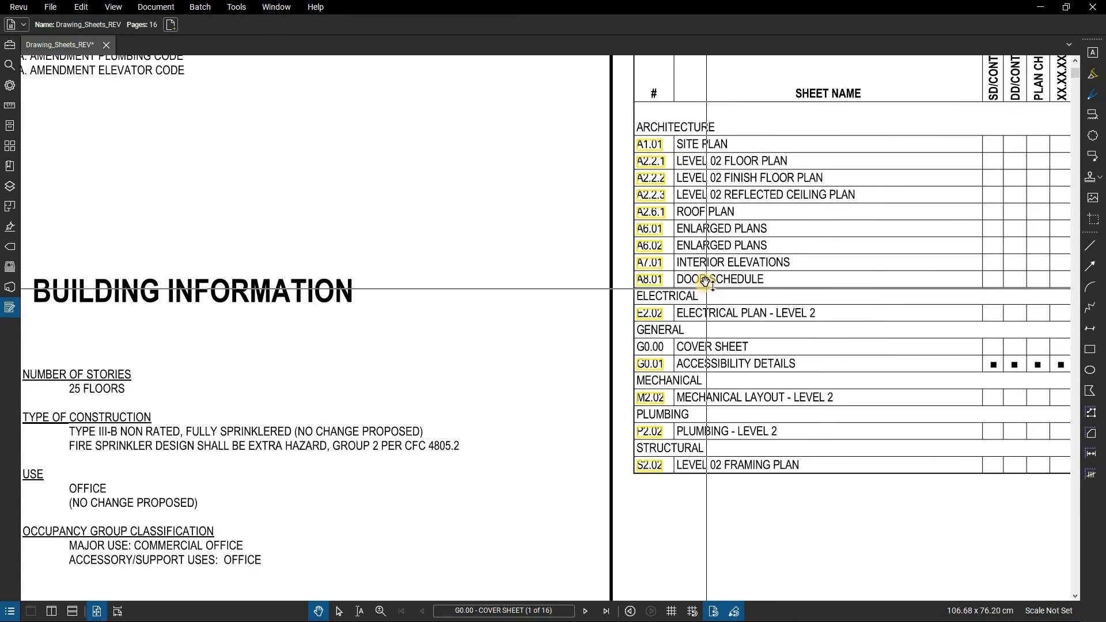
{"action": "left_click", "coordinate": [655, 185]}
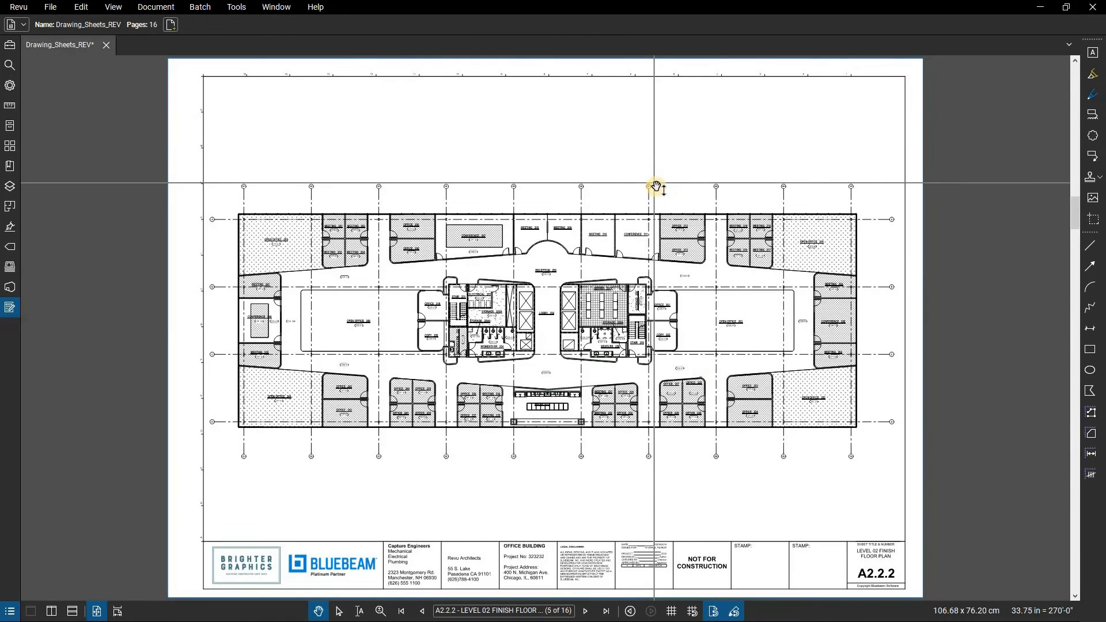
Step: Return to the cover sheet and follow the S2.02 hyperlink in the sheet index to the Level 02 framing plan
{"action": "left_click", "coordinate": [402, 610]}
{"action": "scroll", "coordinate": [786, 228], "scroll_direction": "up", "scroll_amount": 6}
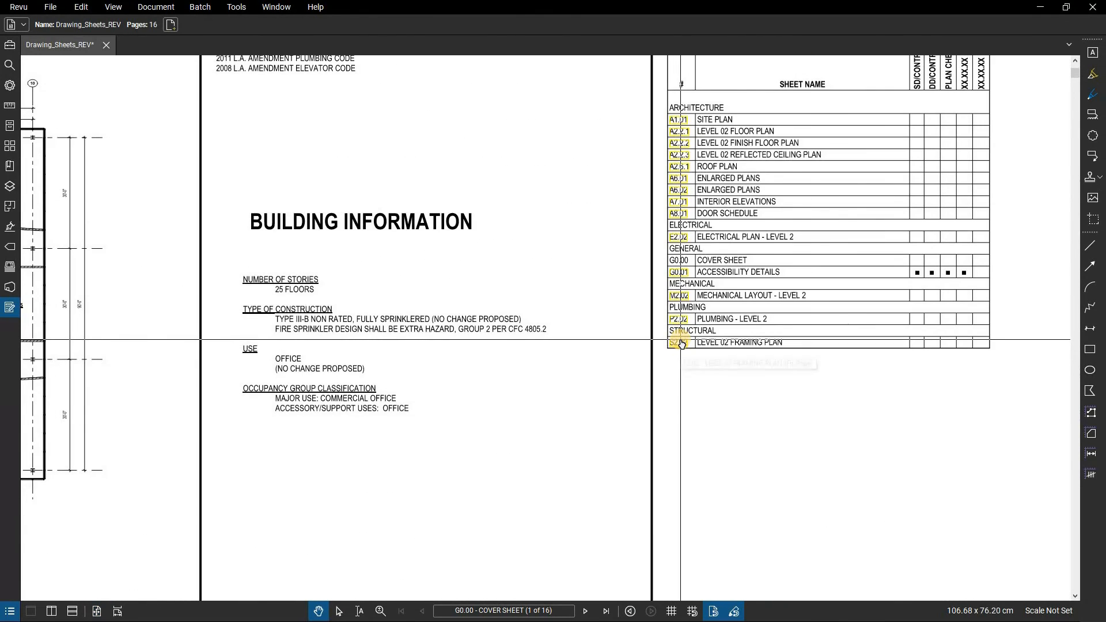
{"action": "left_click", "coordinate": [680, 345]}
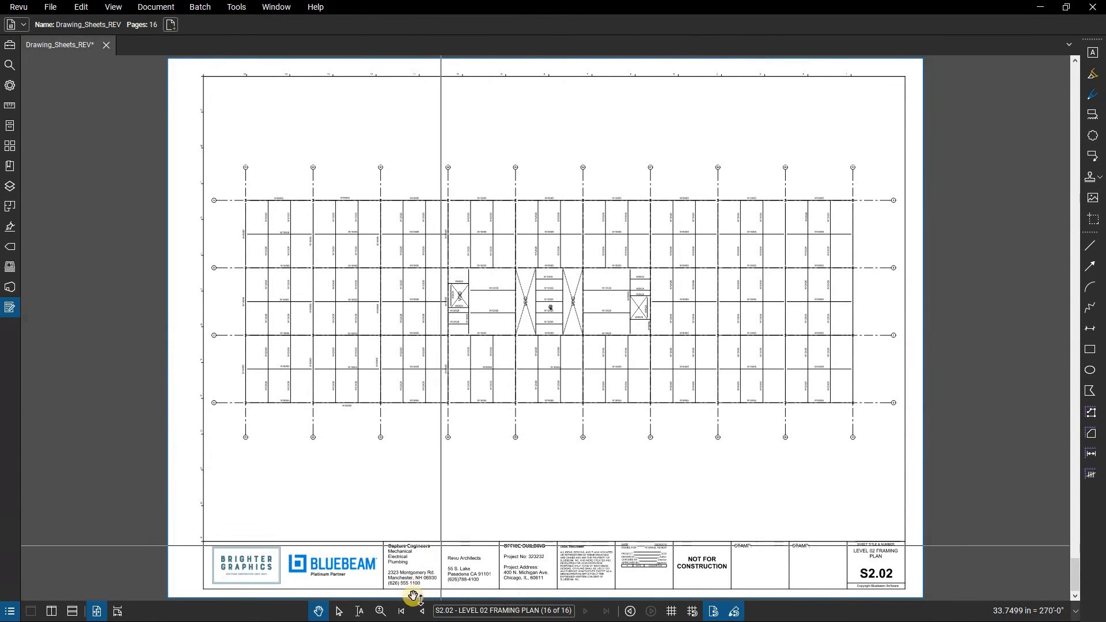
Step: Go back to the cover sheet and examine the linked sheet numbers in the sheet index up close
{"action": "left_click", "coordinate": [402, 611]}
{"action": "scroll", "coordinate": [815, 163], "scroll_direction": "up", "scroll_amount": 5}
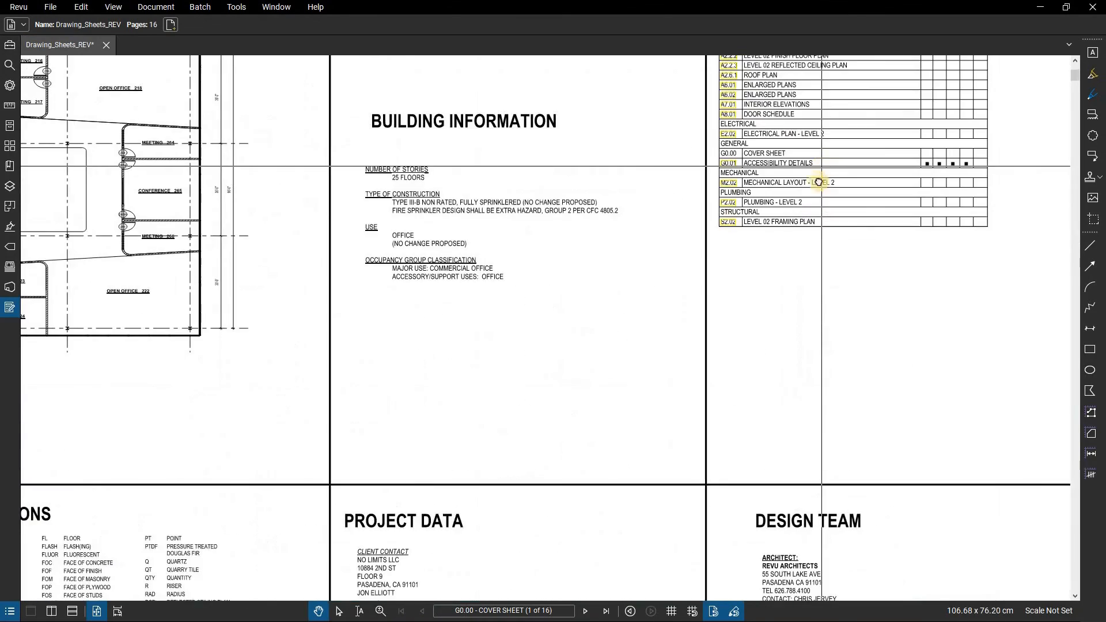
{"action": "left_click_drag", "start_coordinate": [769, 252], "coordinate": [724, 365]}
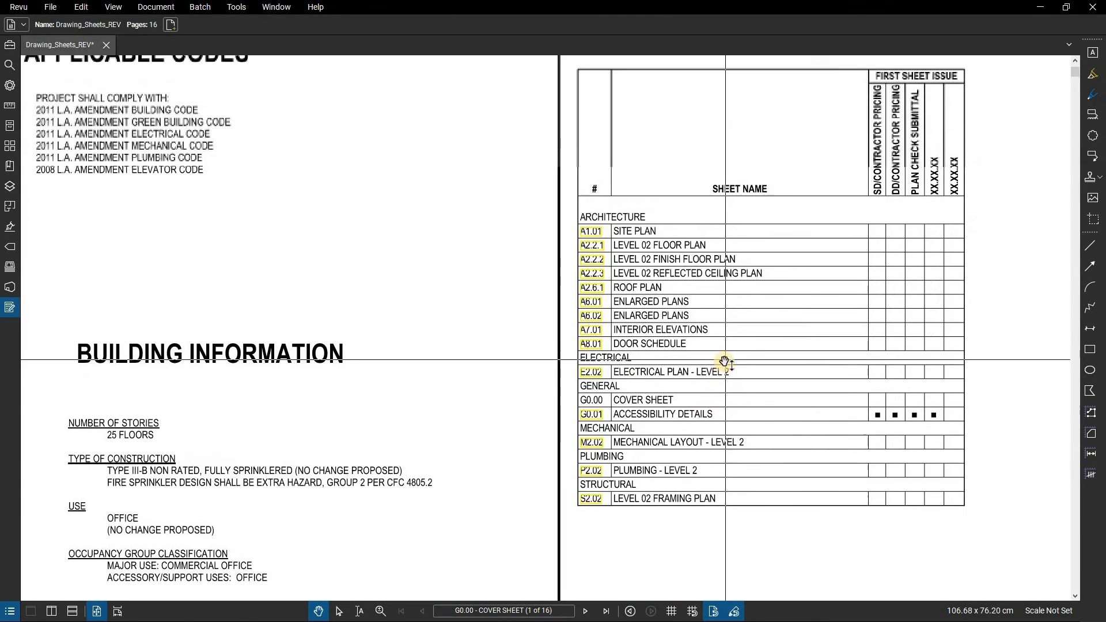